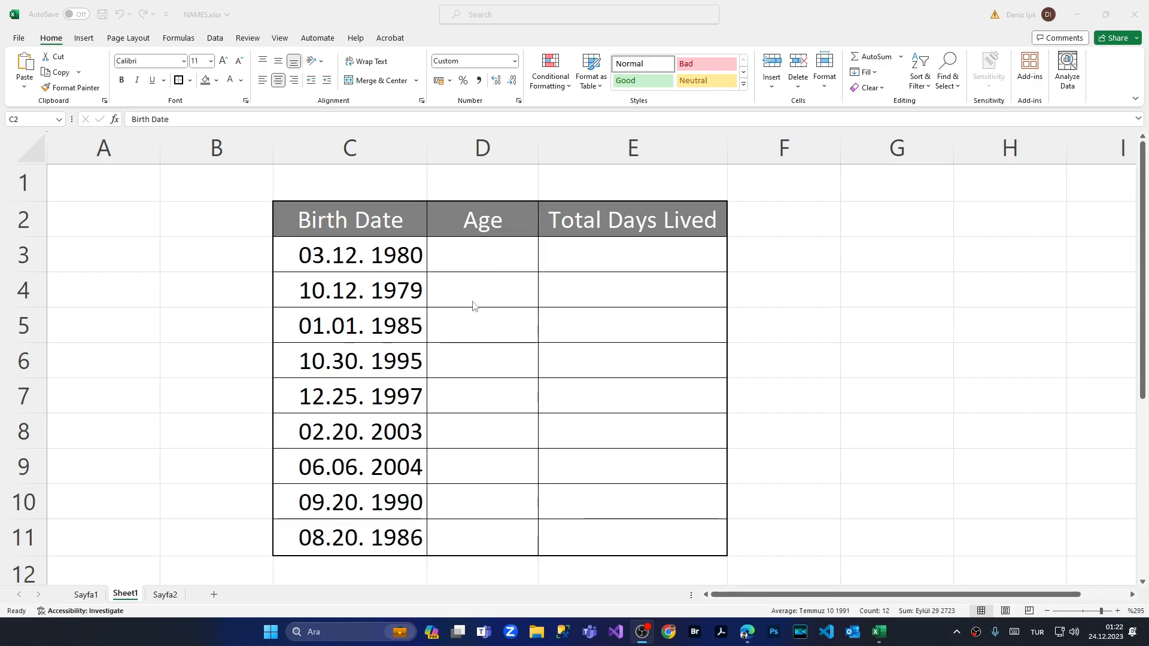
# Enter the formula =DATEDIF(C3;TODAY();"Y") in cell D3 to calculate the first person's age in years
pyautogui.hotkey('ctrl', 'a')
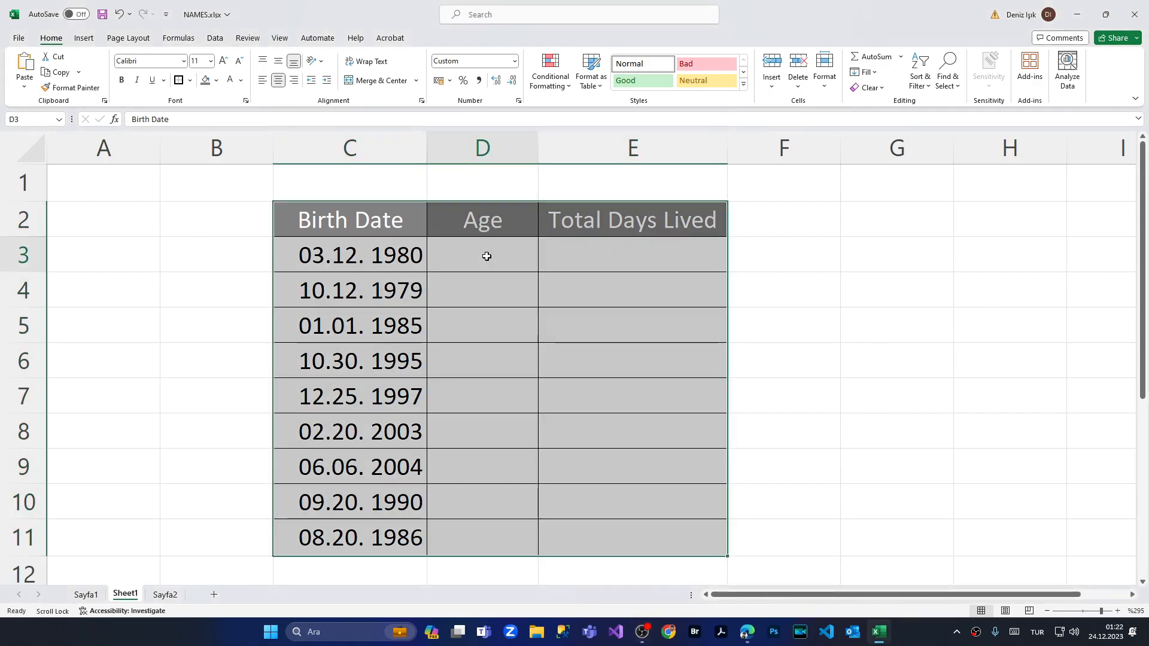
pyautogui.click(486, 256)
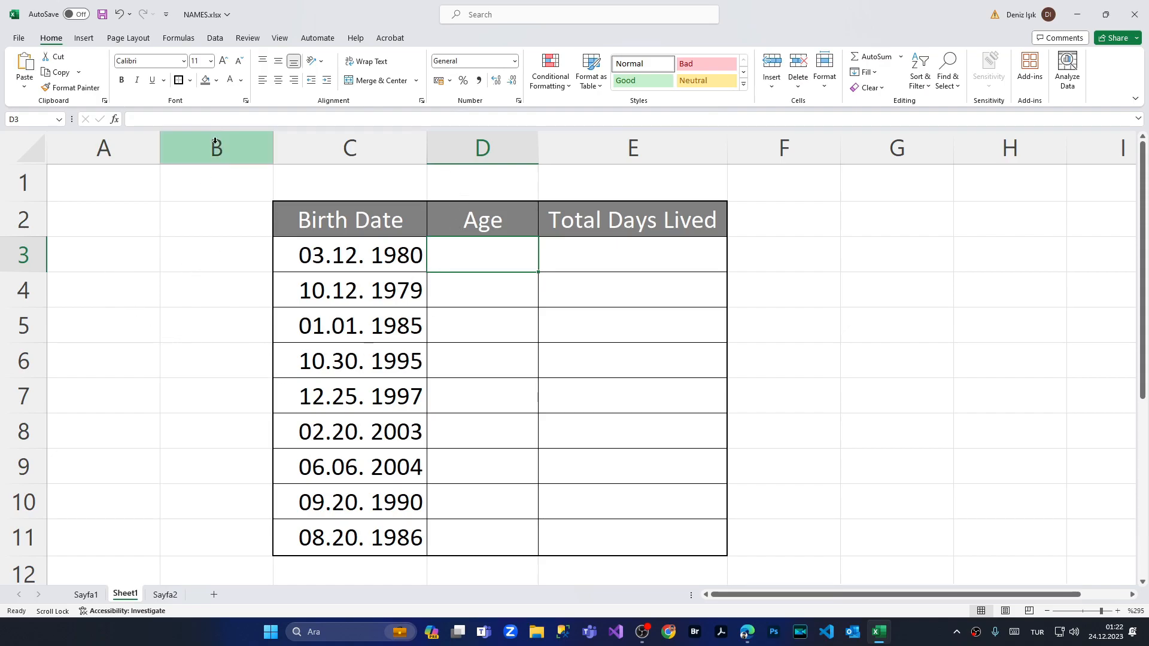
pyautogui.click(193, 118)
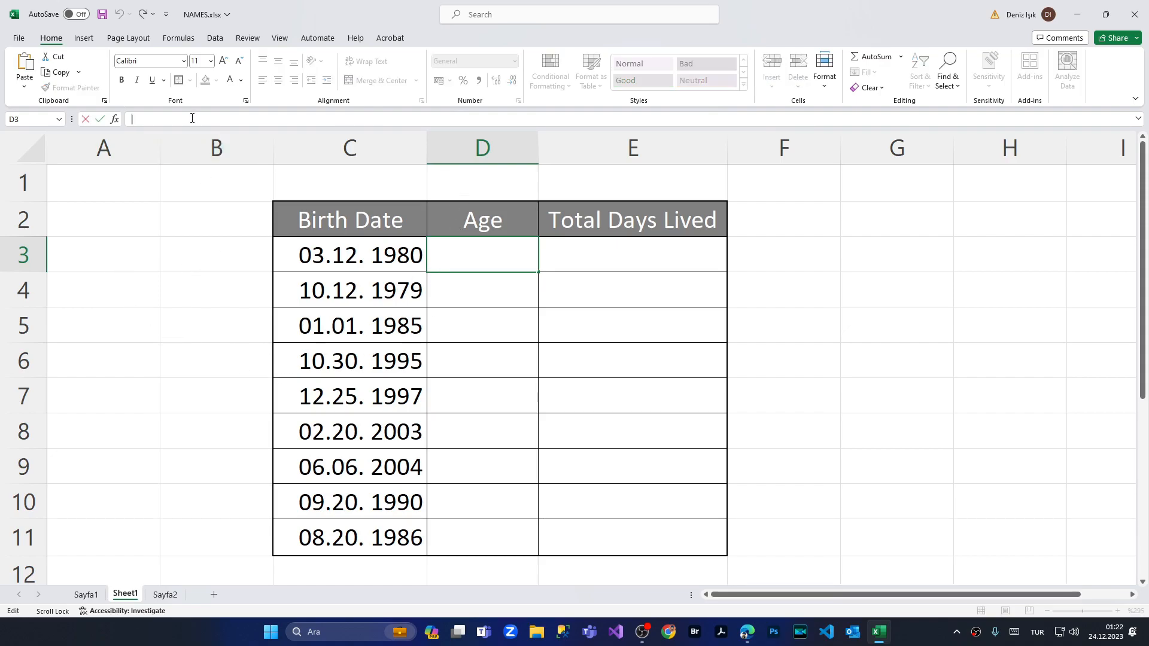
pyautogui.write('=')
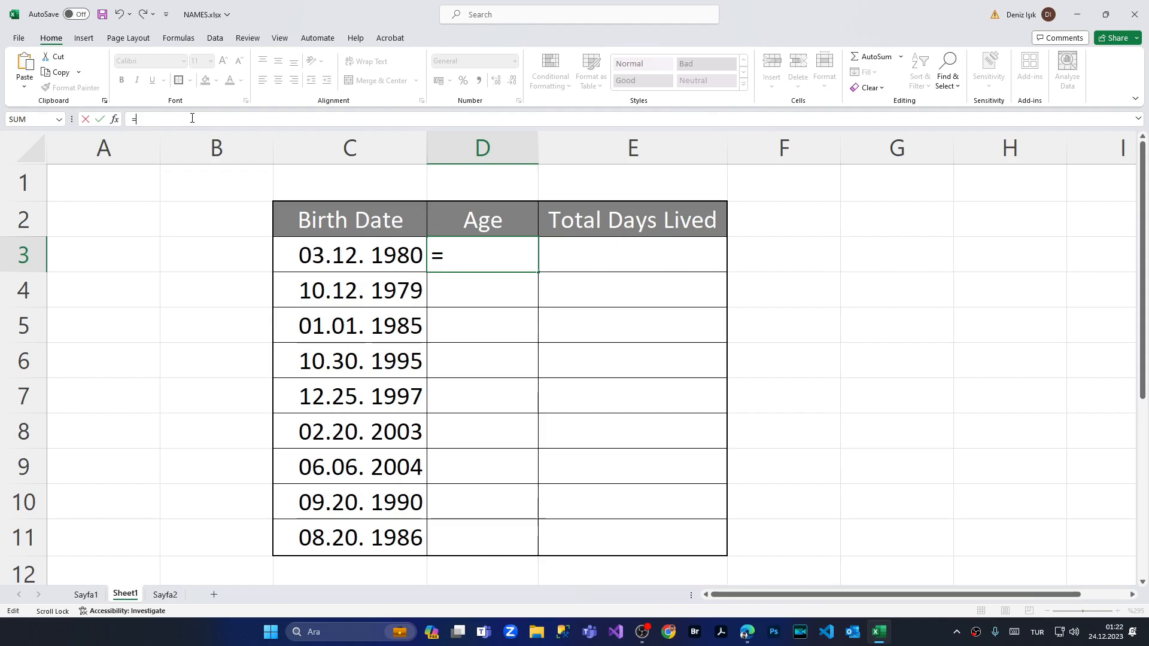
pyautogui.write('DAT')
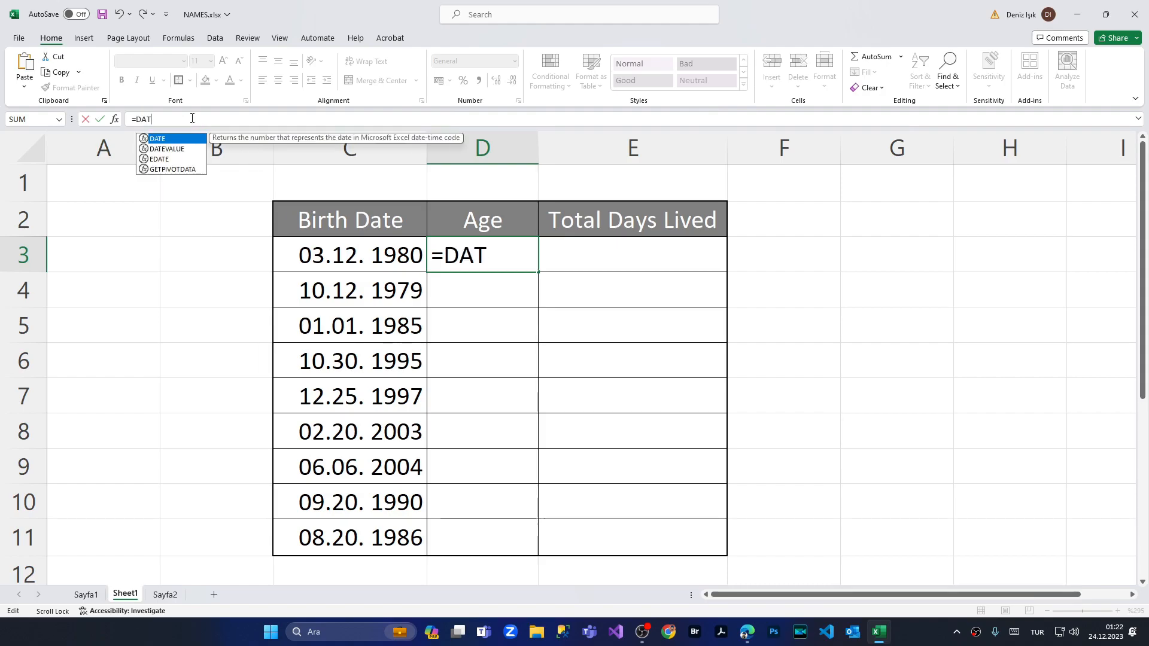
pyautogui.write('EDIF')
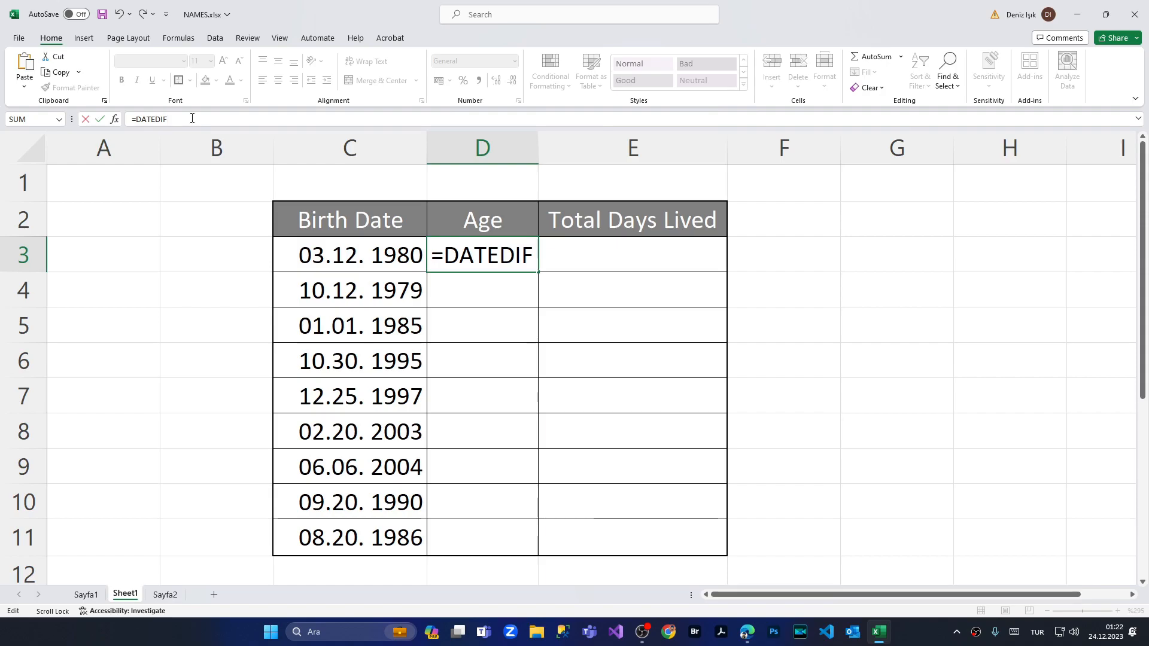
pyautogui.write('(')
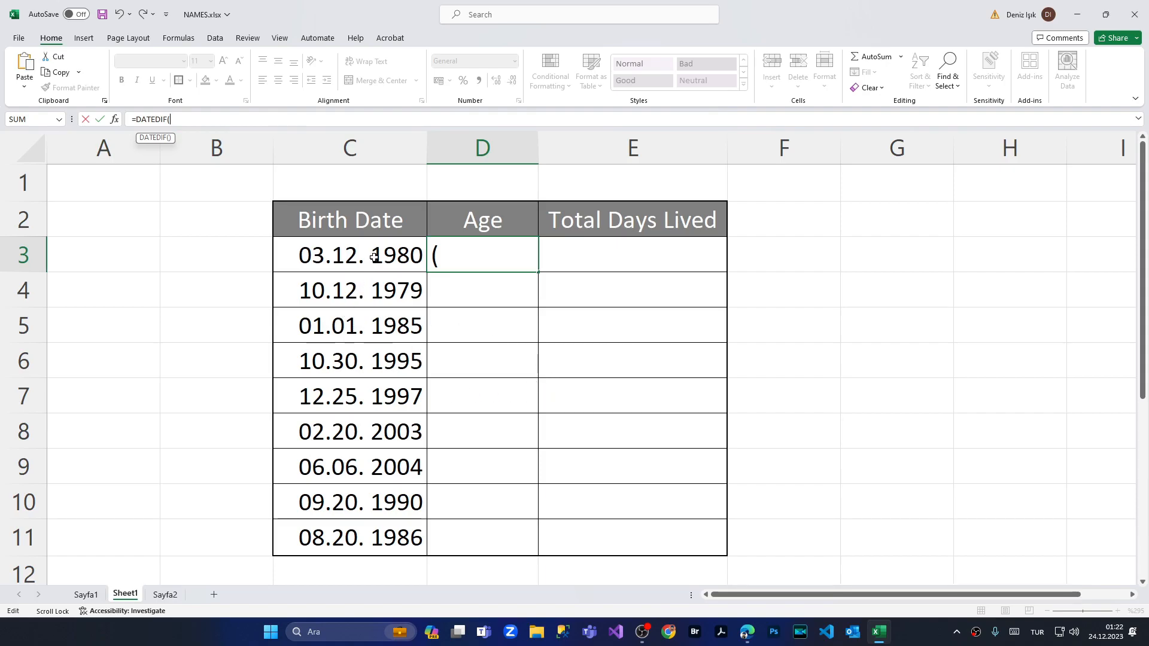
pyautogui.click(374, 258)
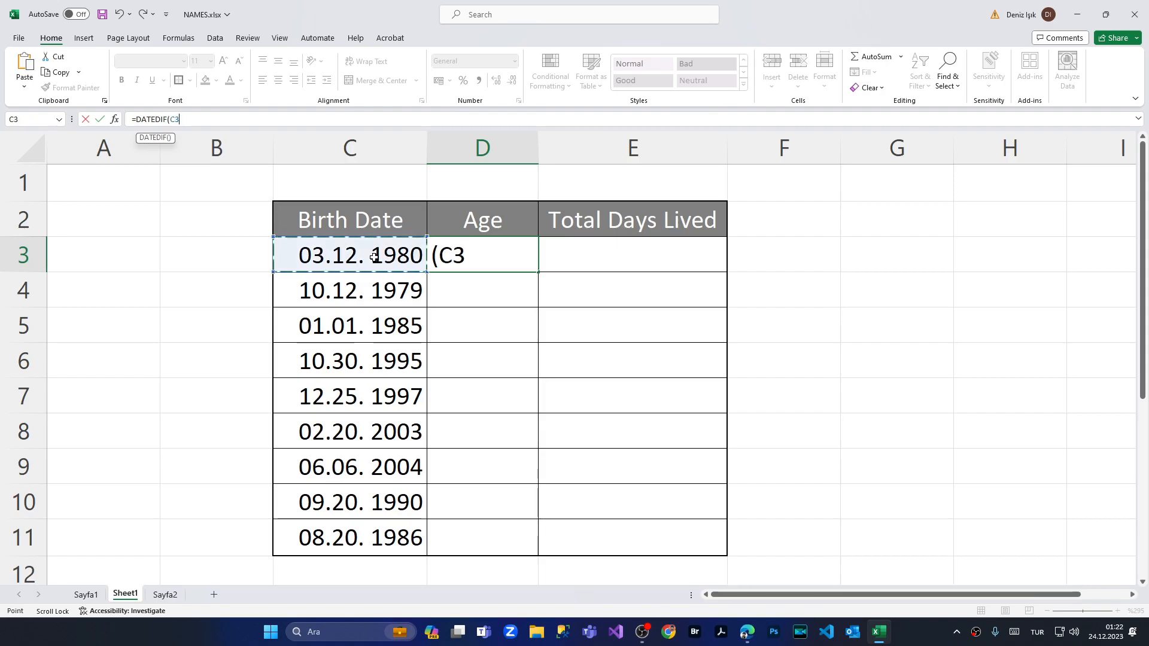
pyautogui.write(';')
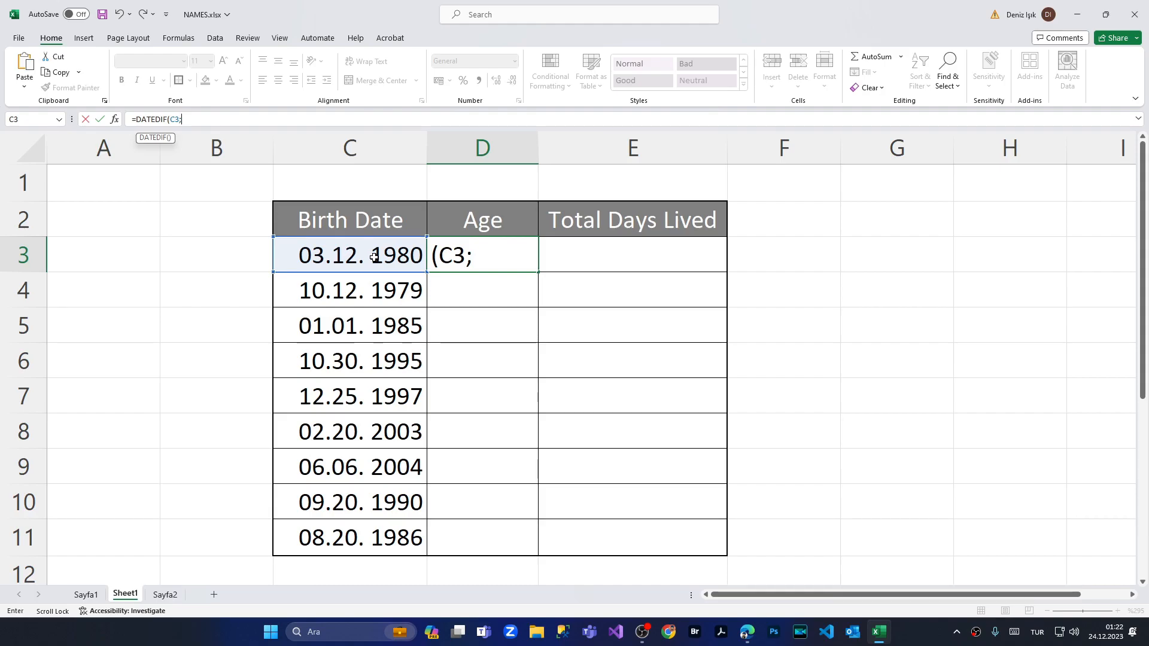
pyautogui.write('T')
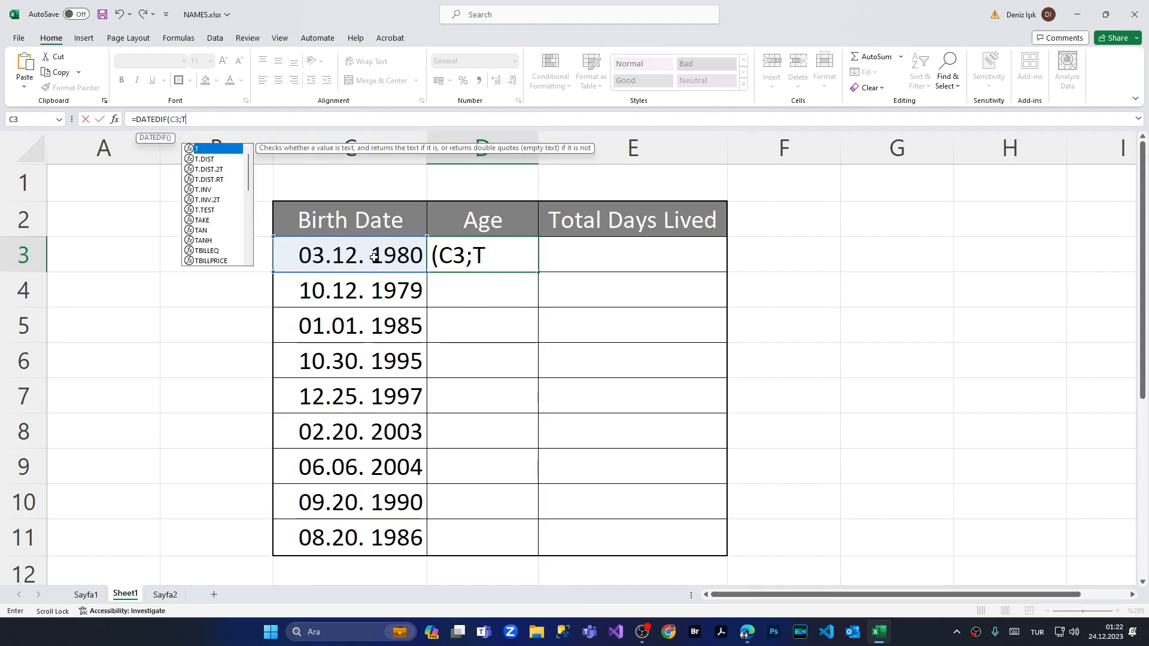
pyautogui.write('ODAY')
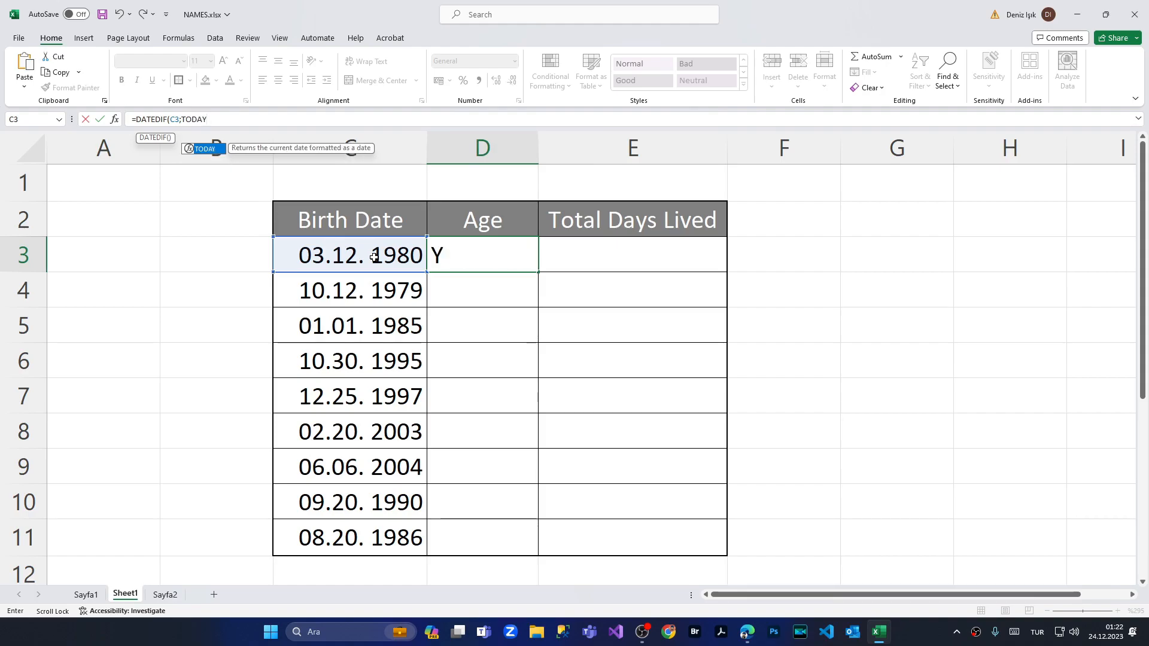
pyautogui.write('()')
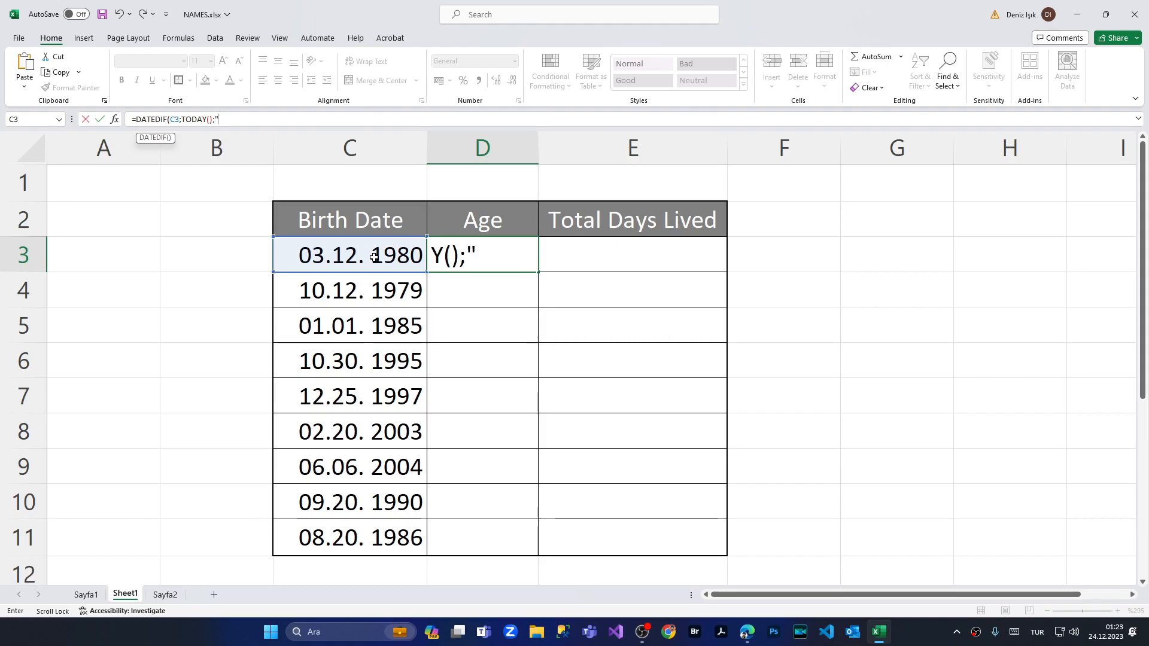
pyautogui.write('Y")')
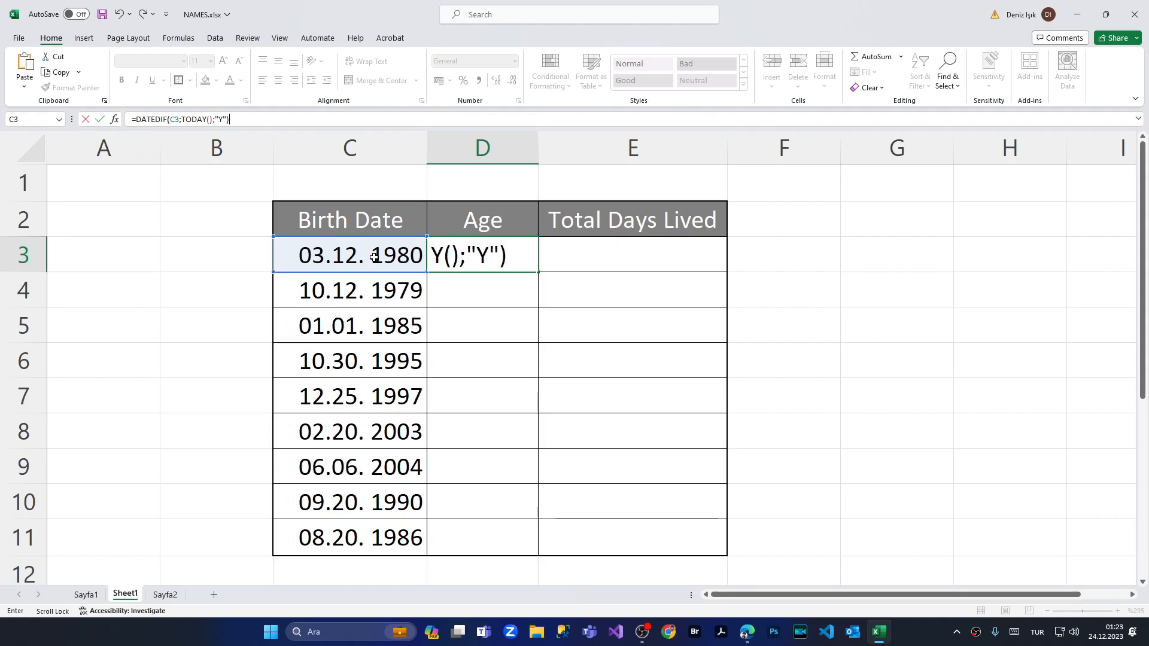
pyautogui.press('Return')
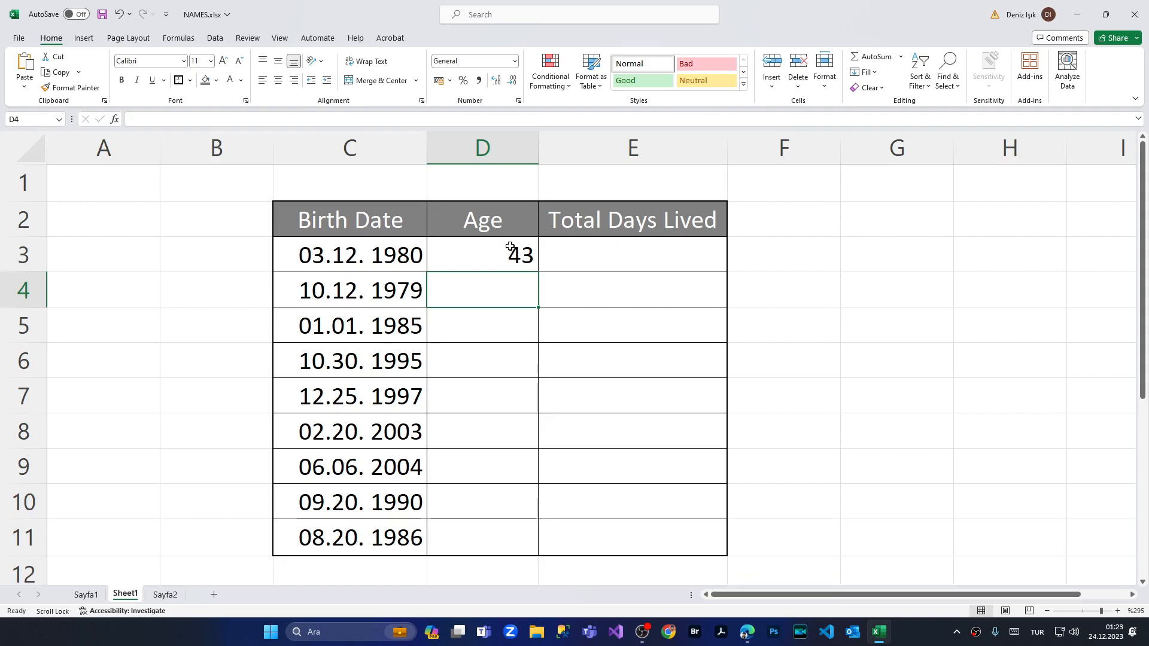
# Fill the age formula from D3 down the Age column through D11
pyautogui.click(510, 247)
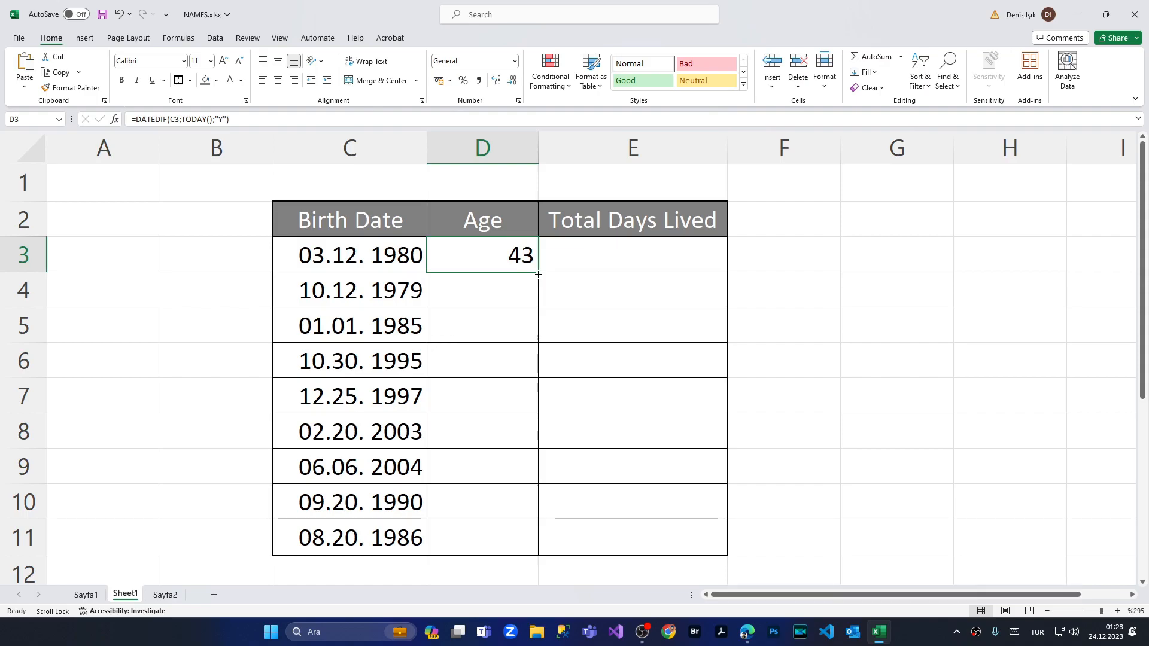
pyautogui.moveTo(538, 273); pyautogui.dragTo(537, 274)
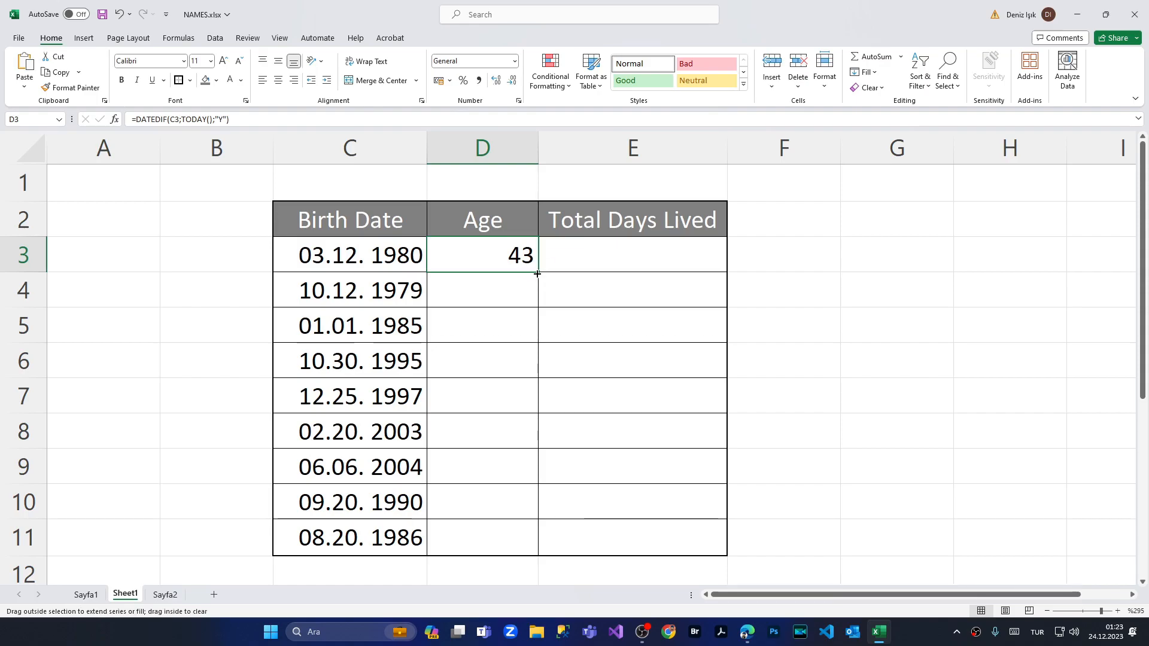
pyautogui.doubleClick(537, 274)
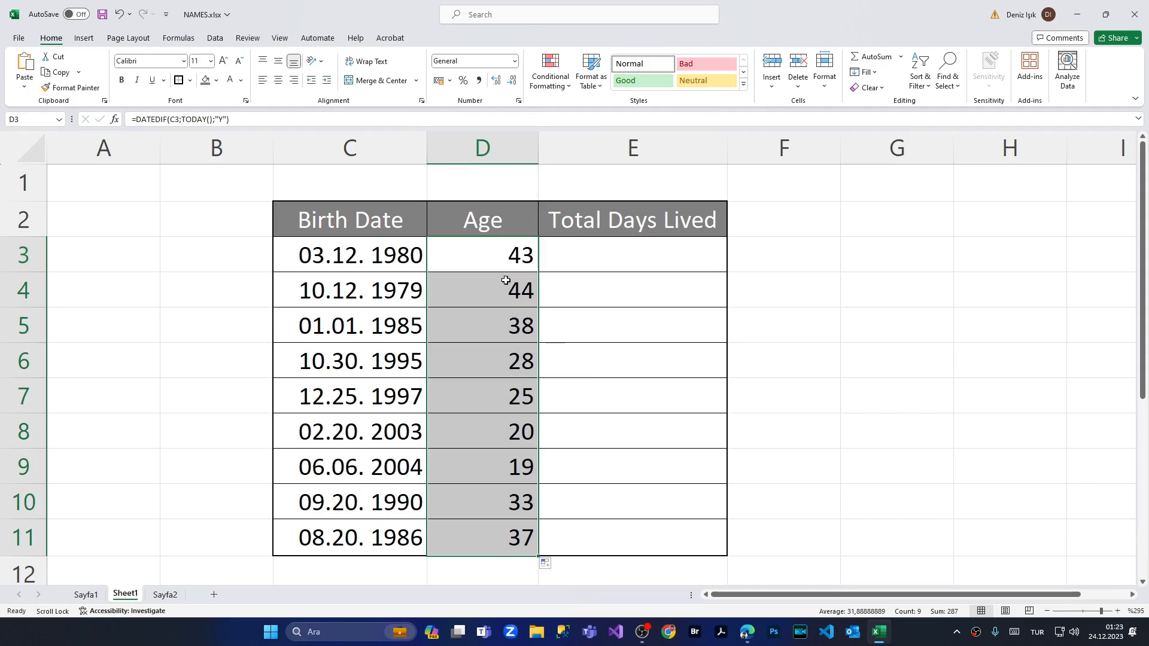
pyautogui.scroll(-3, 504, 428)
pyautogui.scroll(3, 504, 427)
pyautogui.click(497, 440)
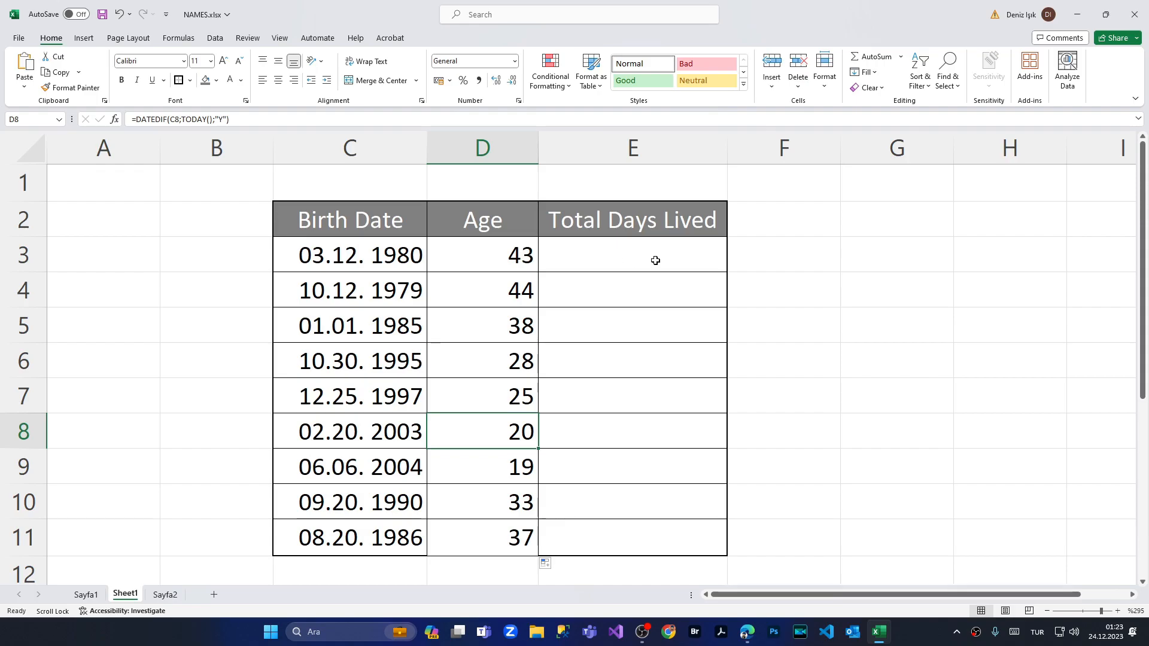
# Enter the formula =DATEDIF(C3;TODAY();"D") in cell E3 to calculate the total days lived
pyautogui.click(649, 257)
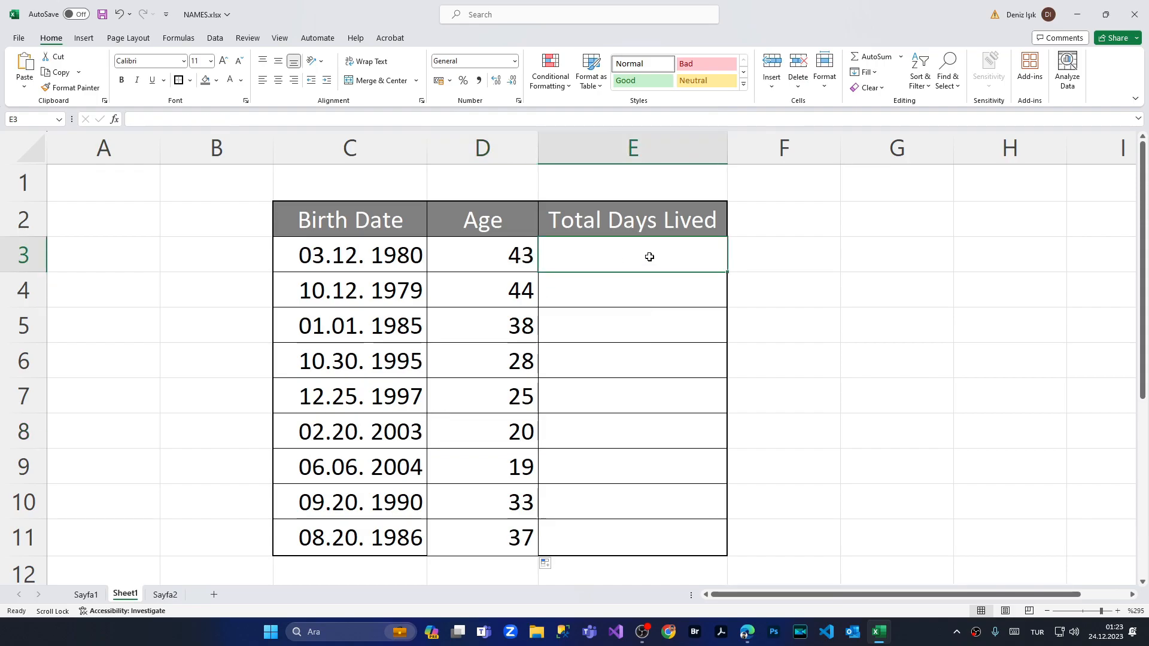
pyautogui.write('=')
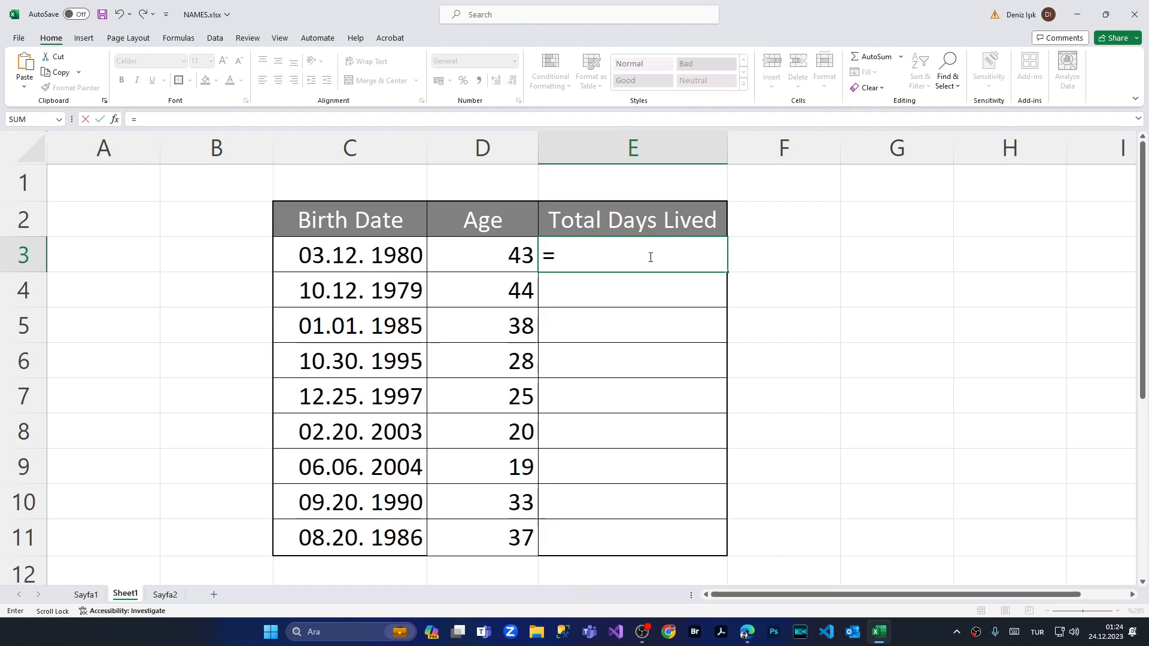
pyautogui.write('D')
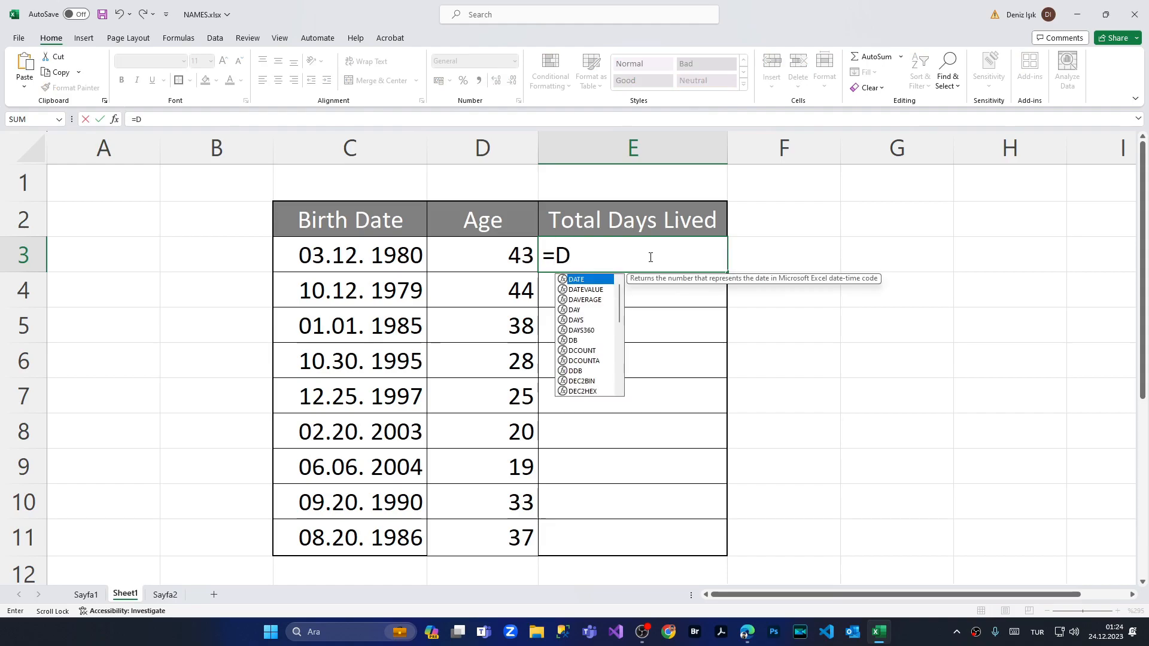
pyautogui.write('ATEDI')
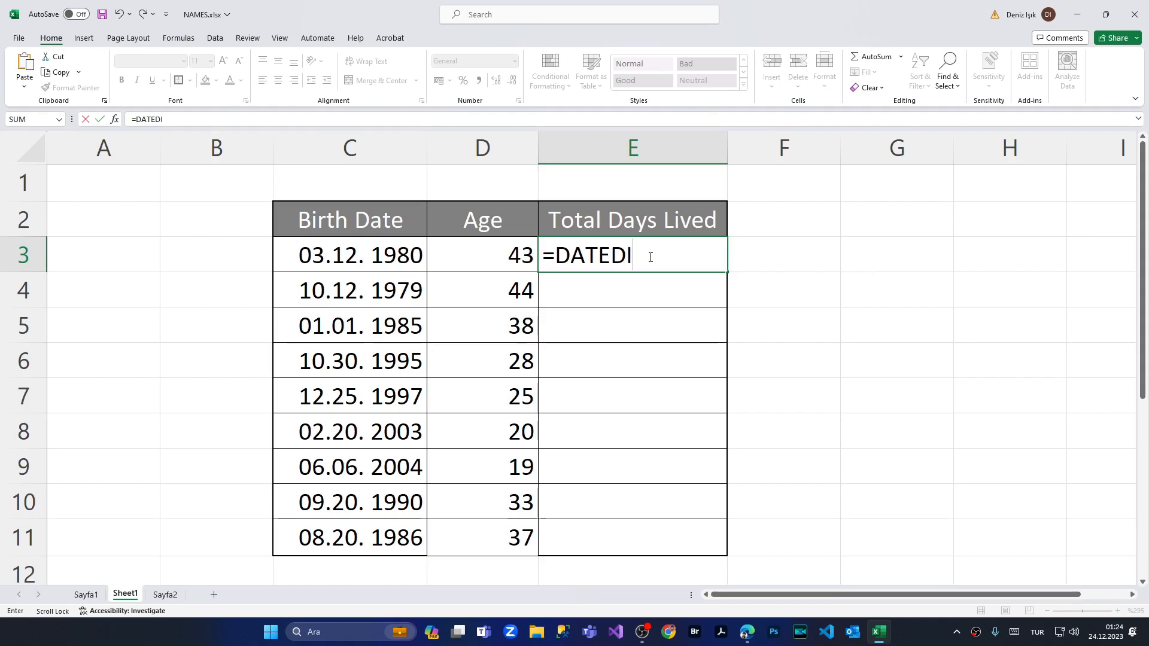
pyautogui.write('F(')
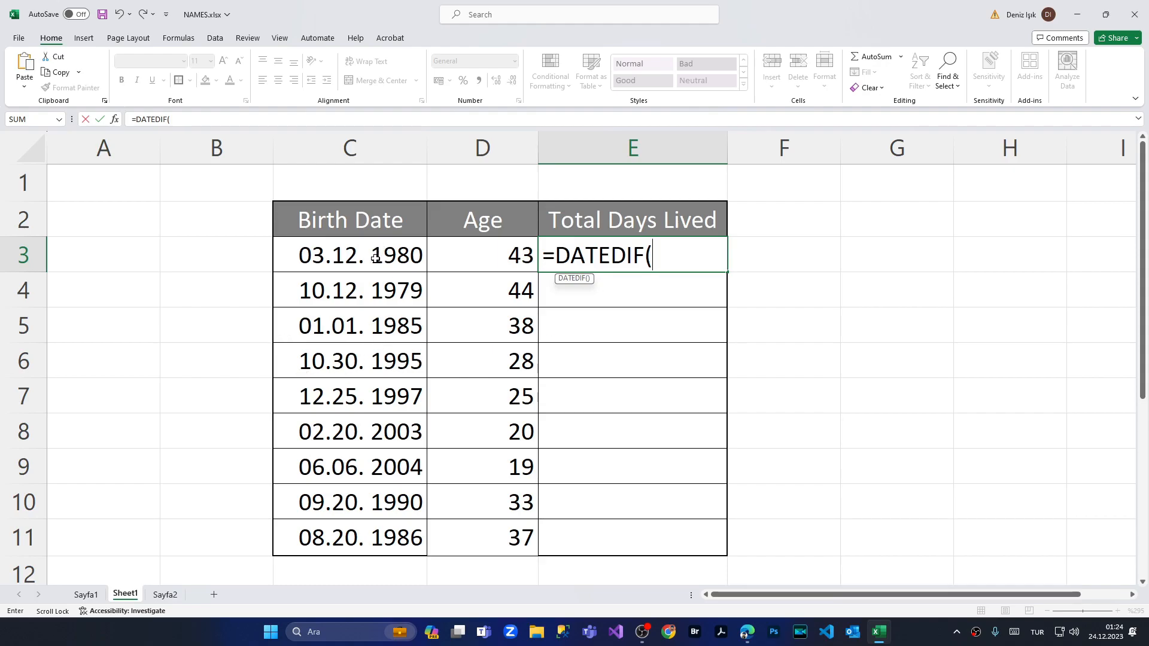
pyautogui.click(376, 258)
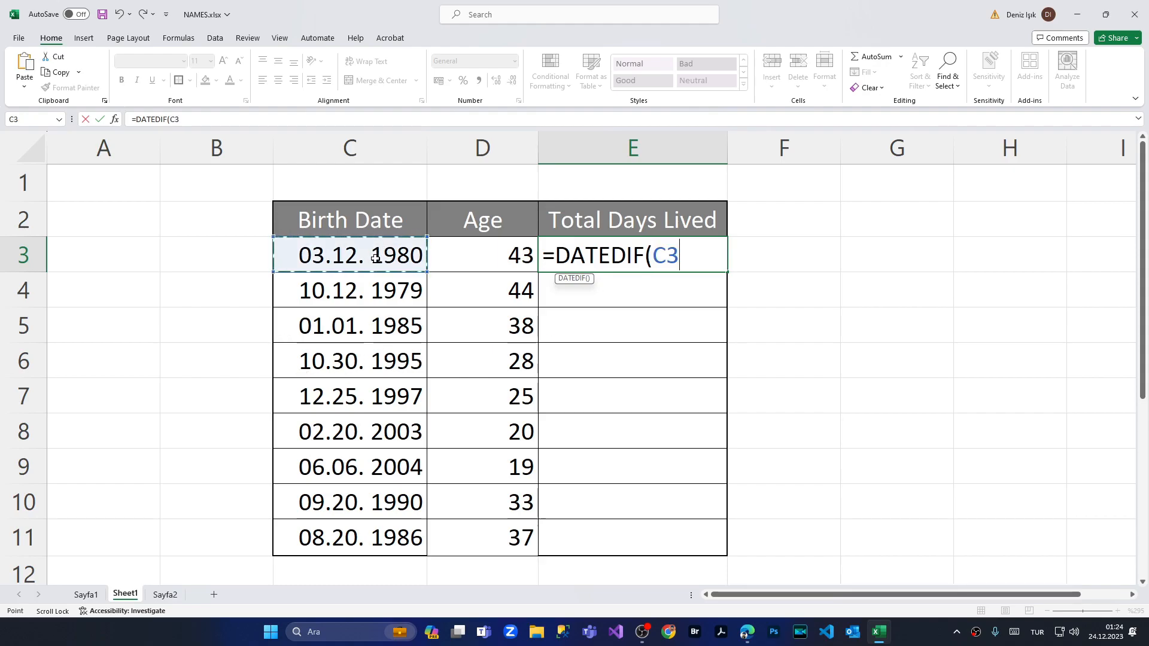
pyautogui.write(';TOD')
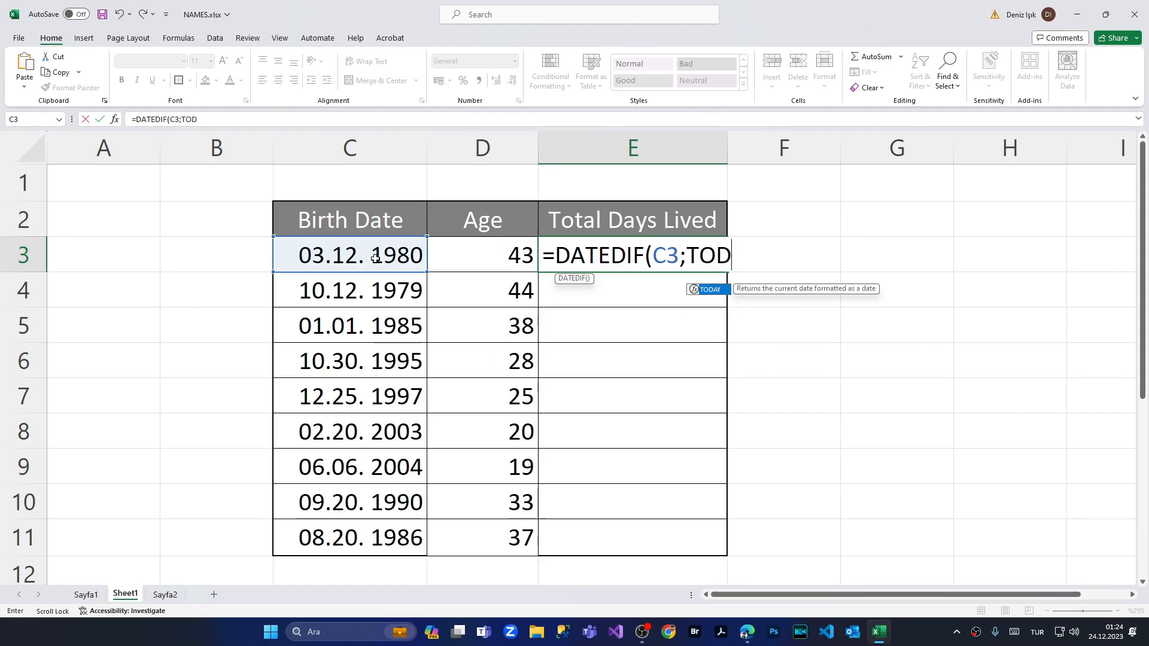
pyautogui.write('AY()')
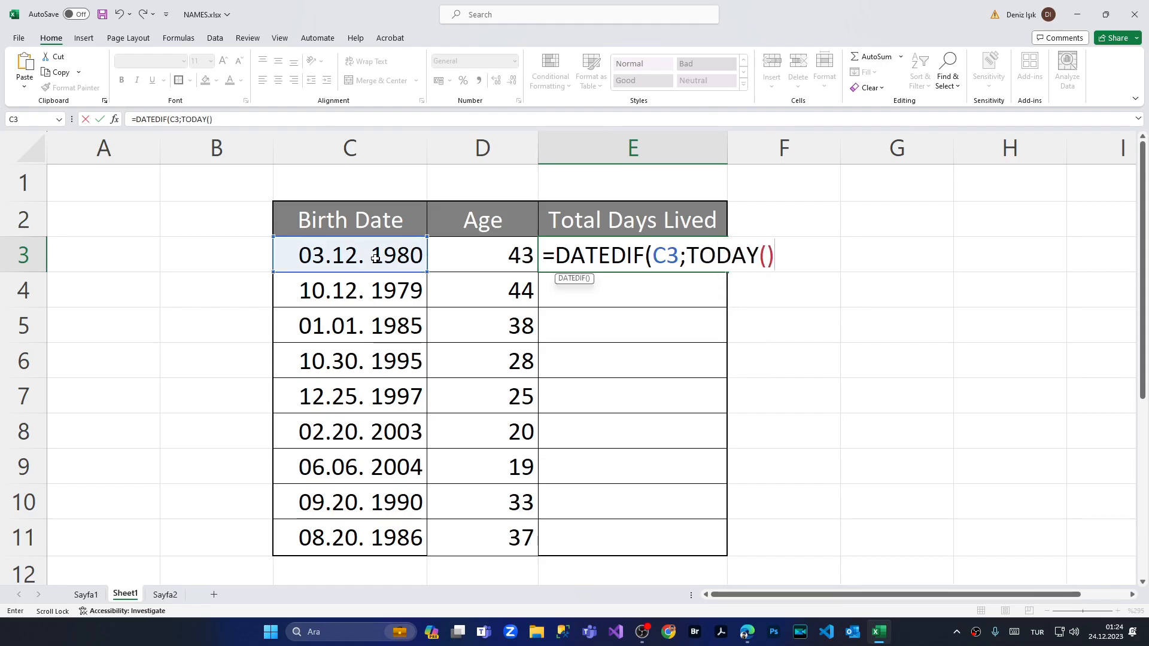
pyautogui.write(';"D"')
pyautogui.write(')')
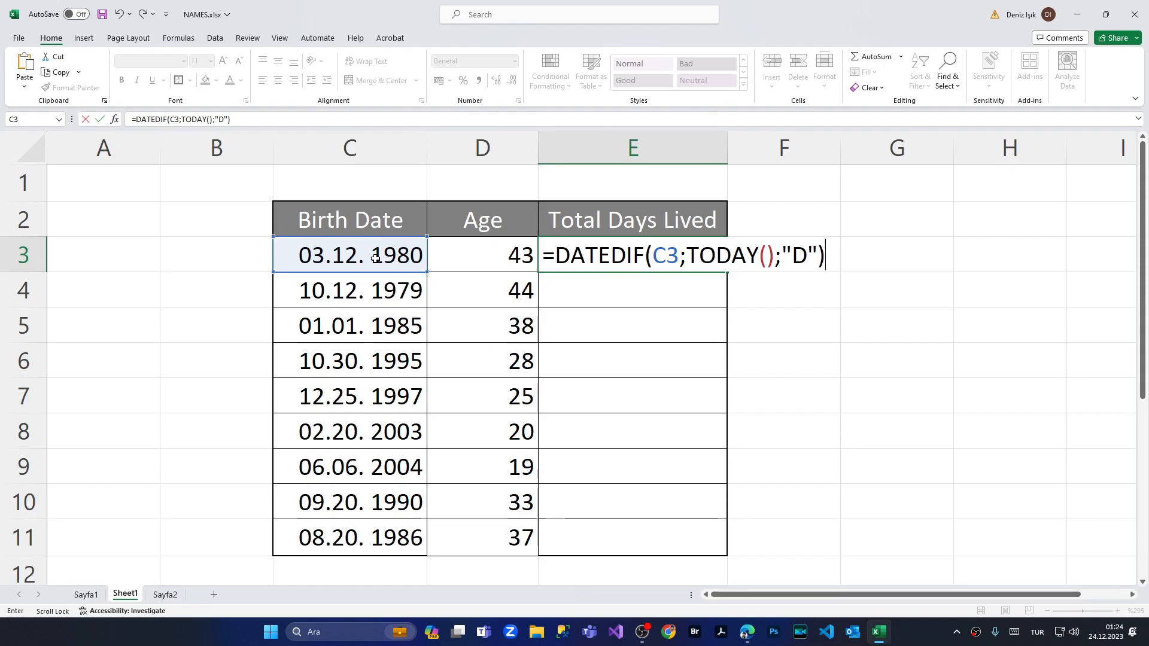
pyautogui.press('Return')
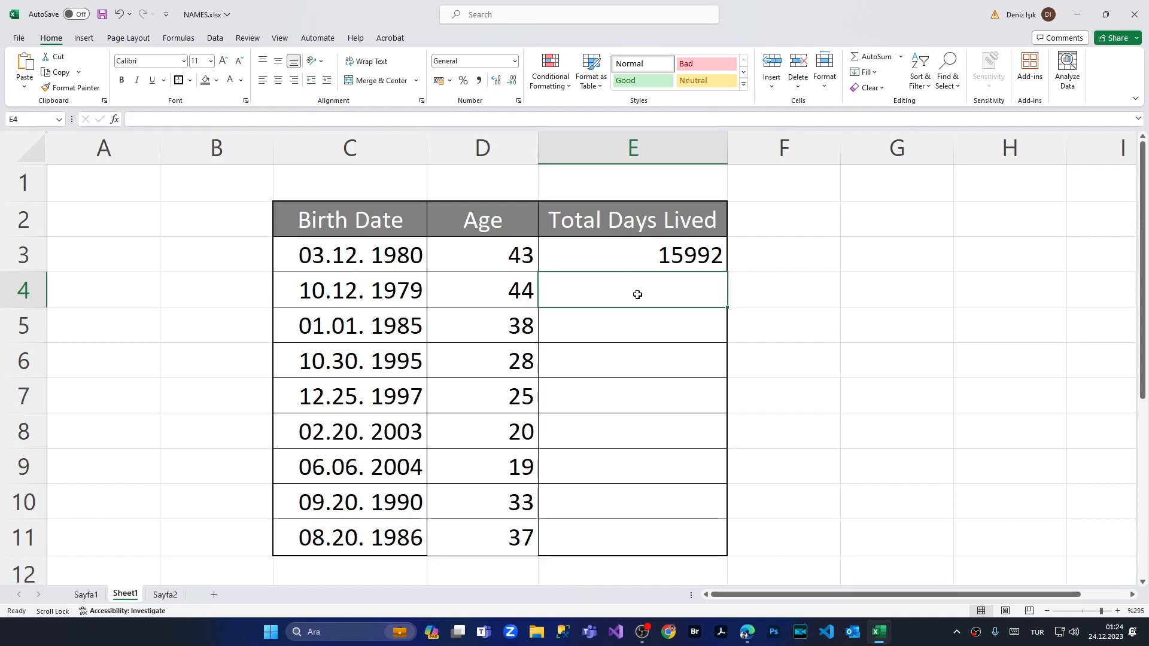
# Fill the days formula from E3 down the Total Days Lived column through E11
pyautogui.click(652, 256)
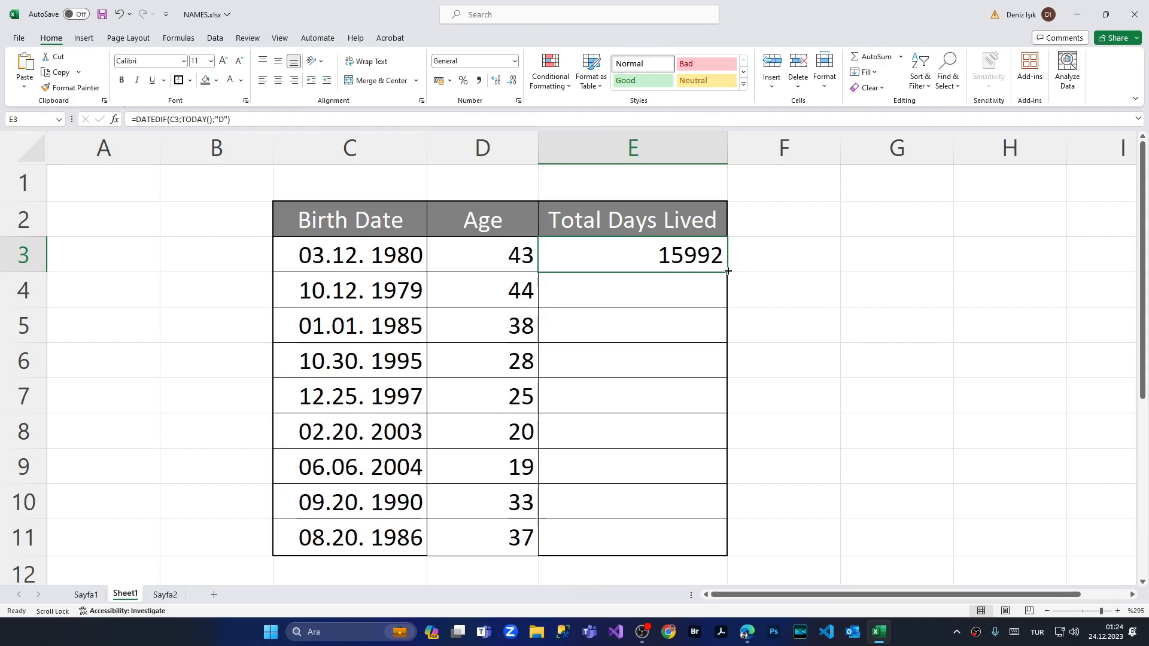
pyautogui.doubleClick(727, 271)
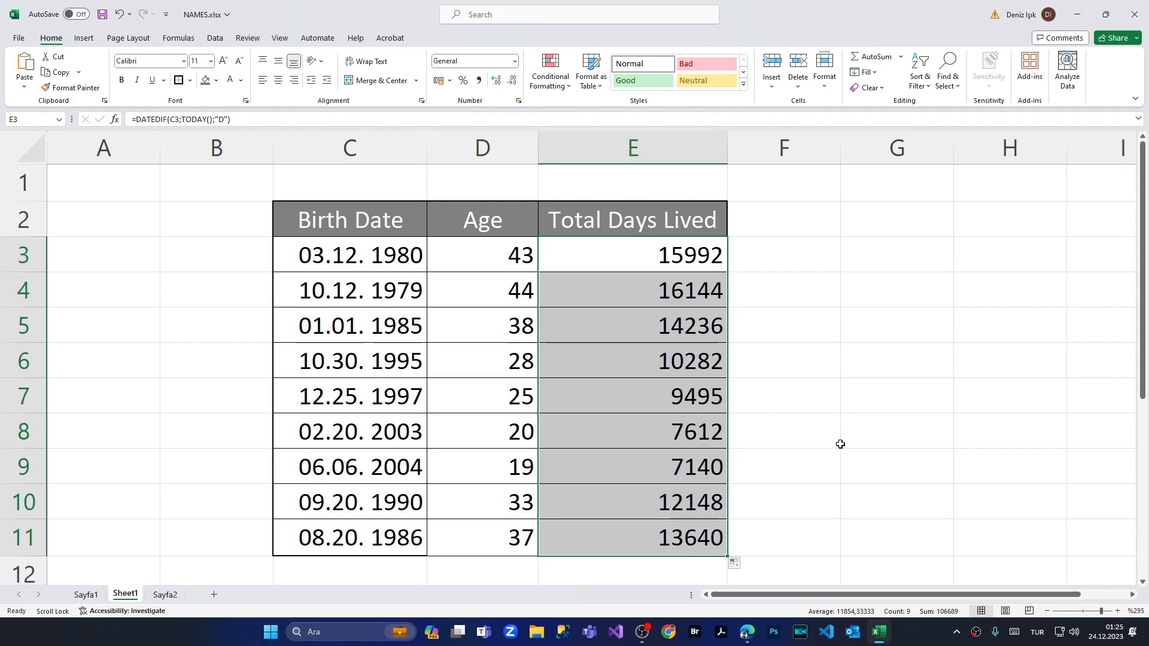
pyautogui.click(839, 445)
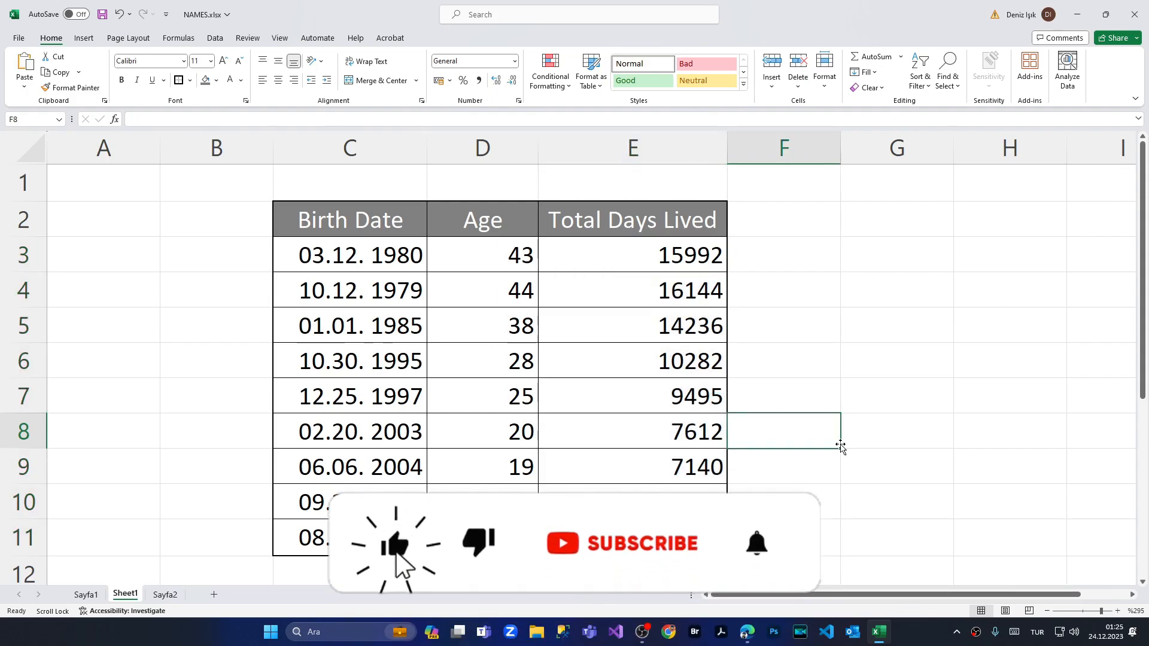